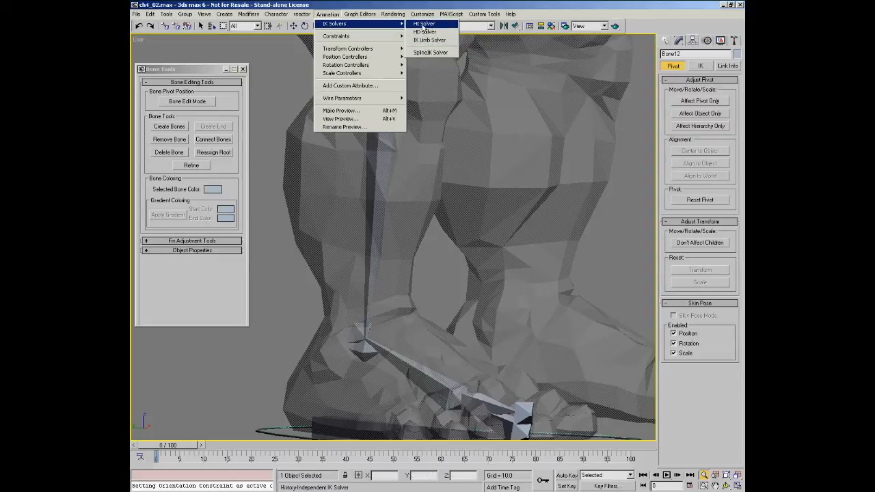
# Apply an HI Solver from the thigh bone (Bone12) to the ankle bone (Bone14) and try out the goal with a trial move
pyautogui.click(423, 25)
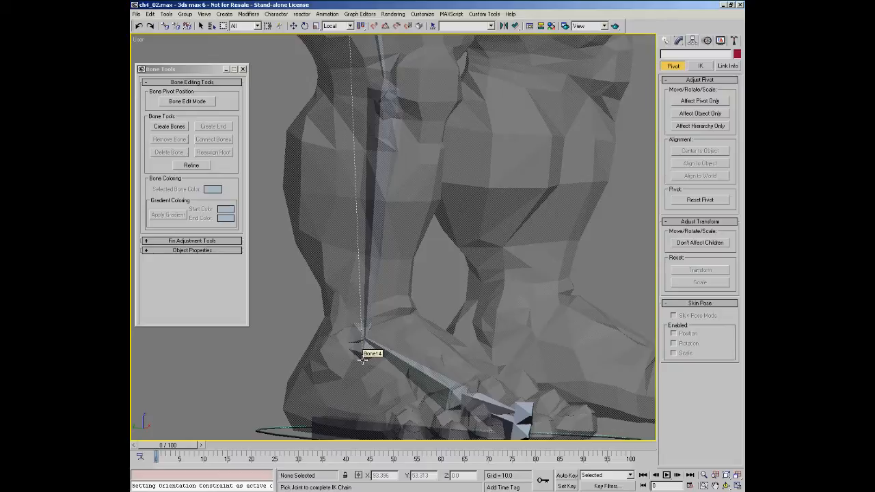
pyautogui.click(363, 359)
pyautogui.scroll(-7, 409, 267)
pyautogui.moveTo(398, 275); pyautogui.dragTo(380, 311, button='middle')
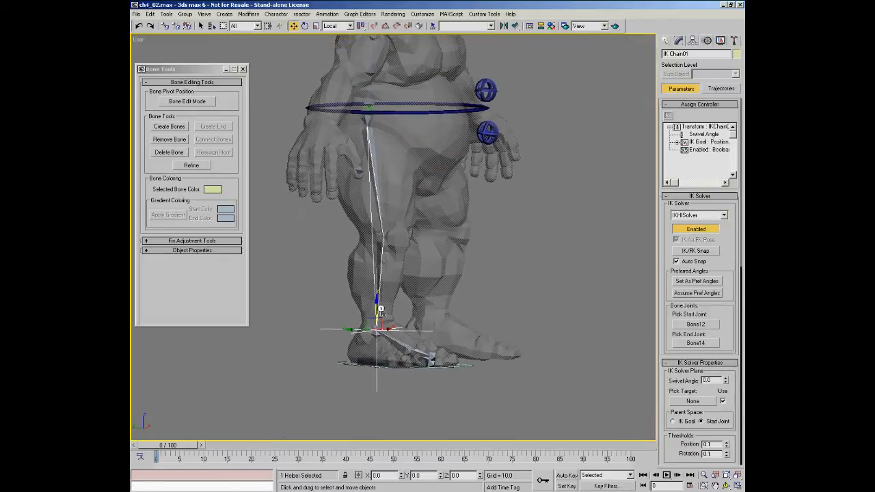
pyautogui.moveTo(381, 310); pyautogui.dragTo(391, 257)
pyautogui.rightClick(391, 257)
# Reduce the IK chain's Goal Display size to 4.0
pyautogui.moveTo(662, 345); pyautogui.dragTo(695, 90)
pyautogui.hotkey('alt', 'z')
pyautogui.moveTo(378, 338); pyautogui.dragTo(392, 258)
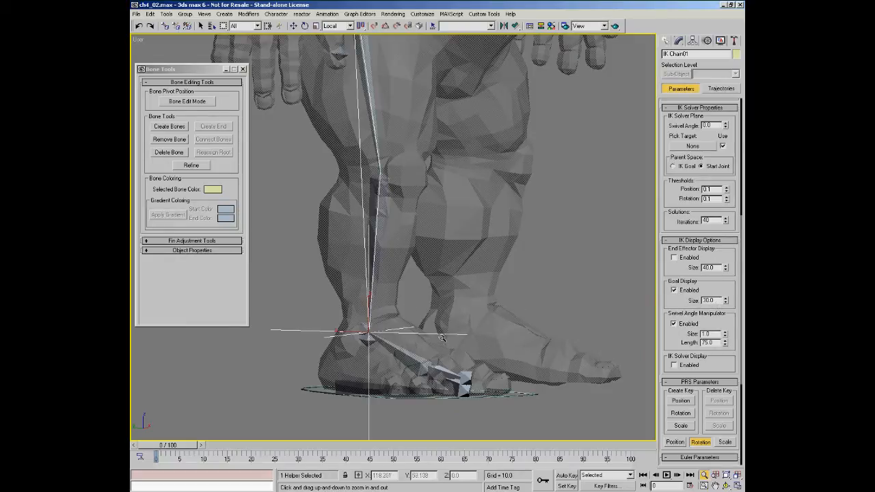
pyautogui.doubleClick(718, 301)
pyautogui.press('Return')
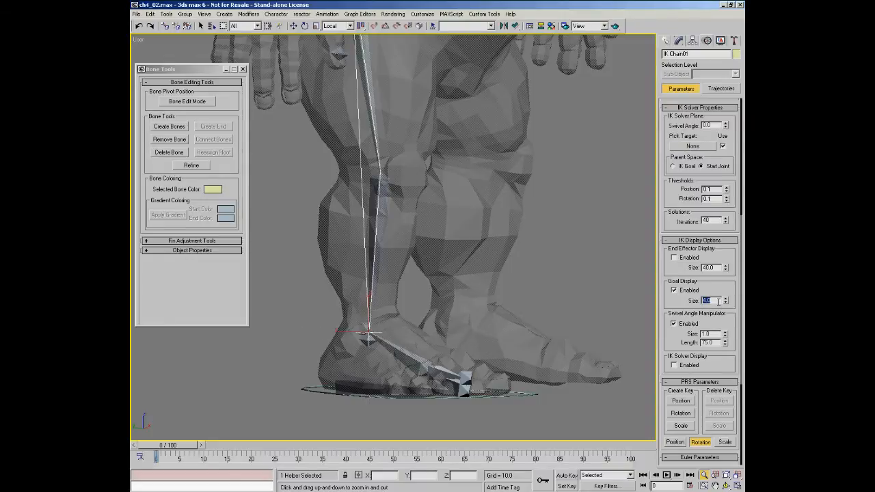
# Link the IK chain goal to the small reverse-foot end bone at the ankle
pyautogui.moveTo(456, 318); pyautogui.dragTo(459, 294, button='middle')
pyautogui.hotkey('ctrl', 'r')
pyautogui.moveTo(428, 299); pyautogui.dragTo(390, 266)
pyautogui.hotkey('alt', 'z')
pyautogui.hotkey('ctrl', 'r')
pyautogui.moveTo(380, 300)
pyautogui.mouseDown()
pyautogui.moveTo(408, 309)
pyautogui.moveTo(400, 313)
pyautogui.moveTo(423, 270)
pyautogui.mouseUp()
pyautogui.press('F3')
pyautogui.press('w')
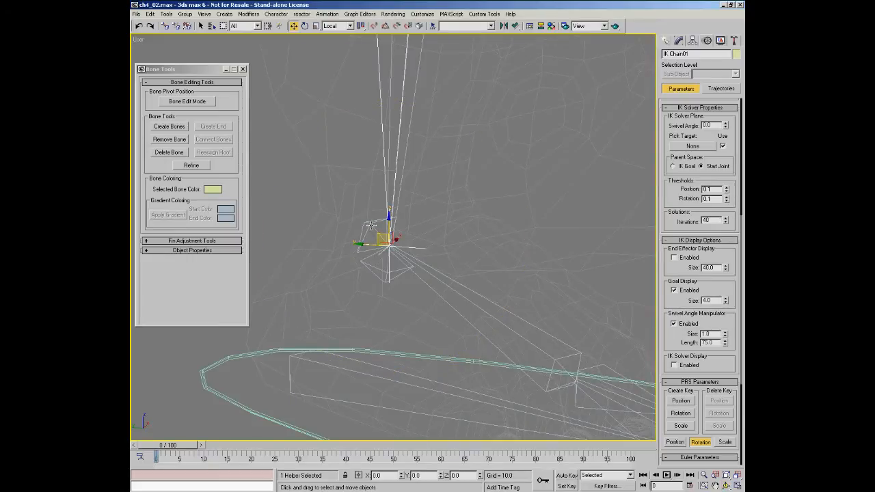
pyautogui.click(165, 26)
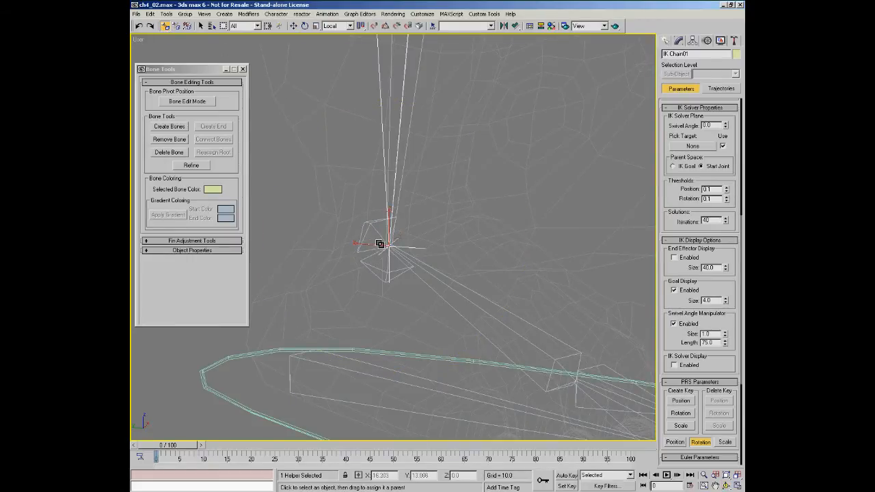
pyautogui.hotkey('alt', 'z')
pyautogui.moveTo(326, 240); pyautogui.dragTo(294, 275)
pyautogui.keyDown('ctrl'); pyautogui.keyDown('alt'); pyautogui.moveTo(295, 274); pyautogui.dragTo(297, 308, button='middle'); pyautogui.keyUp('alt'); pyautogui.keyUp('ctrl')
pyautogui.moveTo(357, 223); pyautogui.dragTo(382, 268, button='middle')
pyautogui.rightClick(391, 268)
pyautogui.click(415, 273)
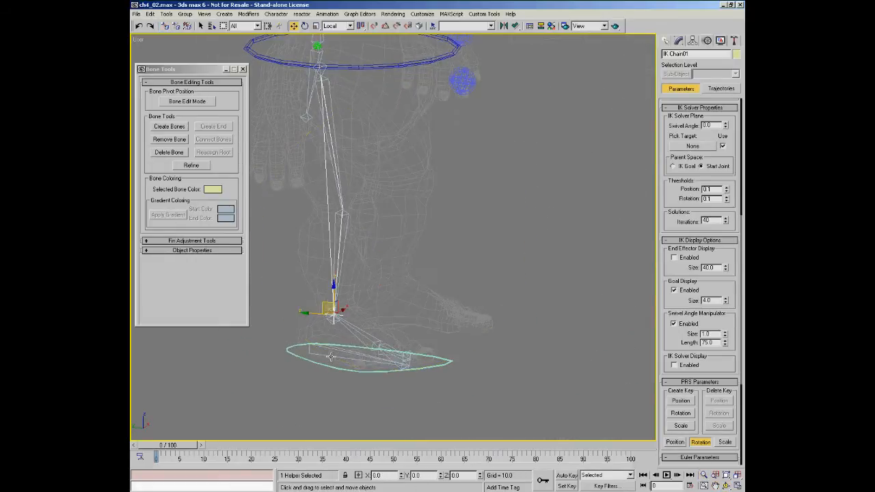
# Test the reverse-foot setup by rotating the long bone along the sole from the heel (Bone15)
pyautogui.click(330, 349)
pyautogui.press('F3')
pyautogui.rightClick(373, 322)
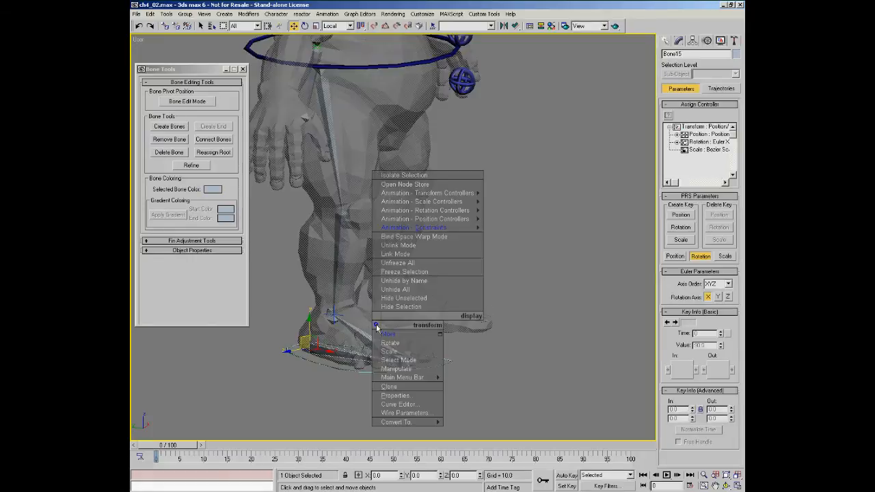
pyautogui.click(385, 343)
pyautogui.moveTo(330, 340); pyautogui.dragTo(313, 301)
pyautogui.rightClick(322, 327)
pyautogui.click(665, 41)
pyautogui.rightClick(314, 301)
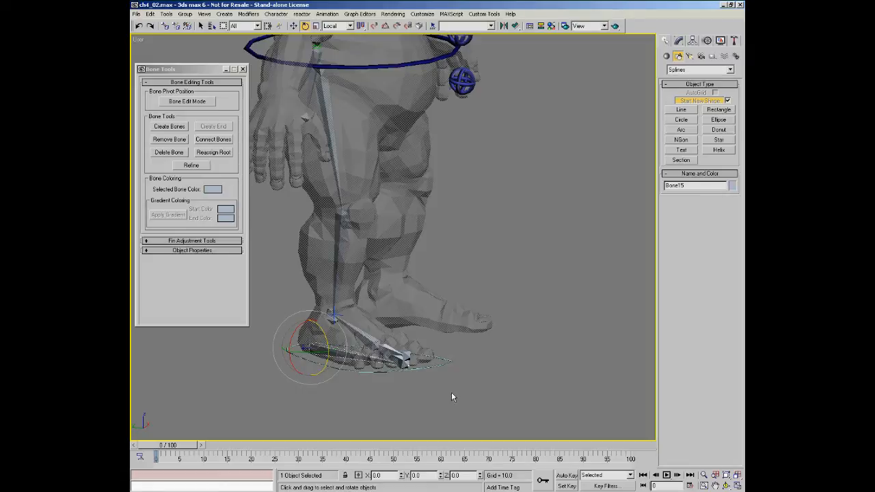
# Test rotating the reverse-foot bone at the toe tip and the one at the ball of the foot (Bone17)
pyautogui.click(411, 364)
pyautogui.moveTo(421, 345); pyautogui.dragTo(430, 365)
pyautogui.rightClick(432, 367)
pyautogui.keyDown('ctrl'); pyautogui.click(371, 335); pyautogui.keyUp('ctrl')
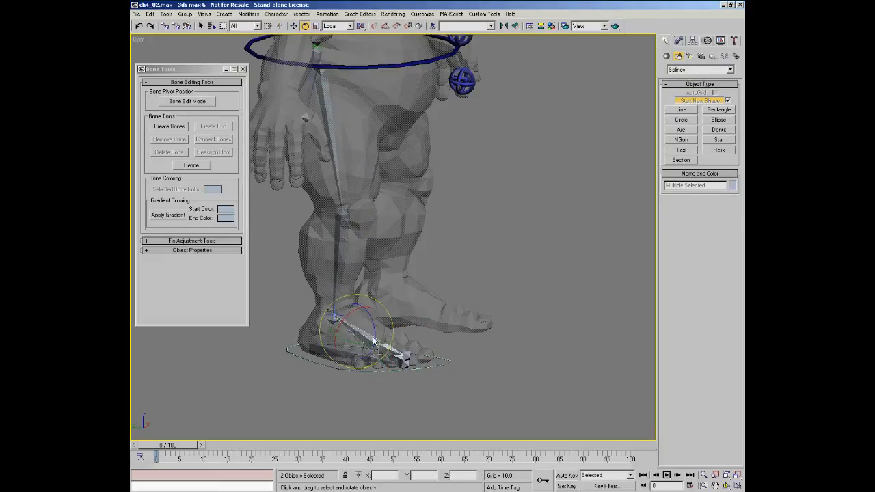
pyautogui.click(370, 334)
pyautogui.moveTo(398, 348)
pyautogui.mouseDown()
pyautogui.moveTo(404, 356)
pyautogui.moveTo(401, 341)
pyautogui.mouseUp()
pyautogui.rightClick(401, 342)
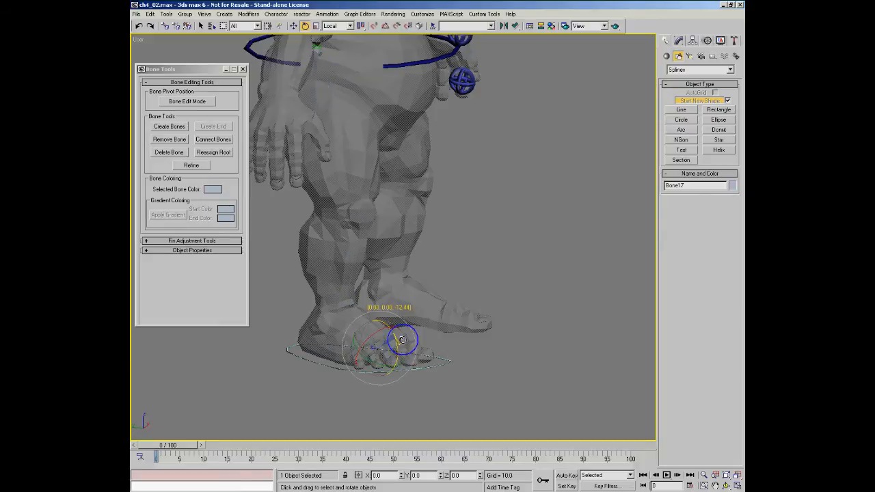
# Test the foot control shape (Rectangle01) by tilting it and raising it
pyautogui.click(329, 364)
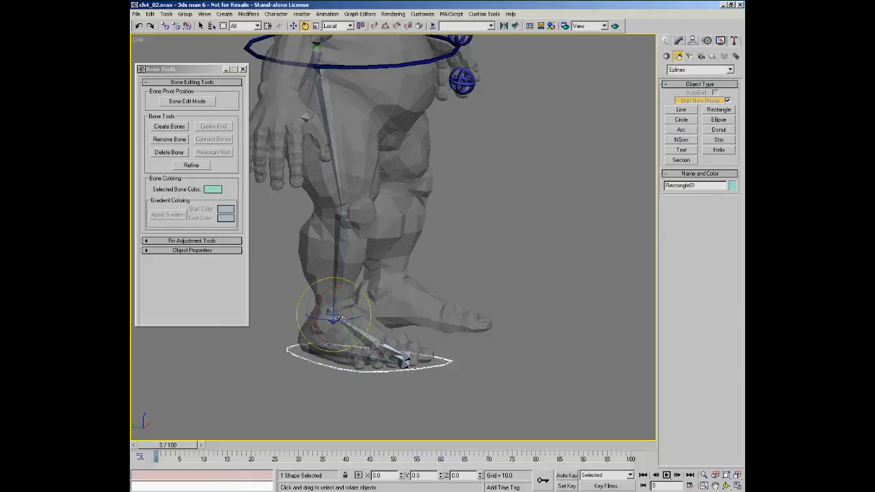
pyautogui.moveTo(335, 309); pyautogui.dragTo(341, 309)
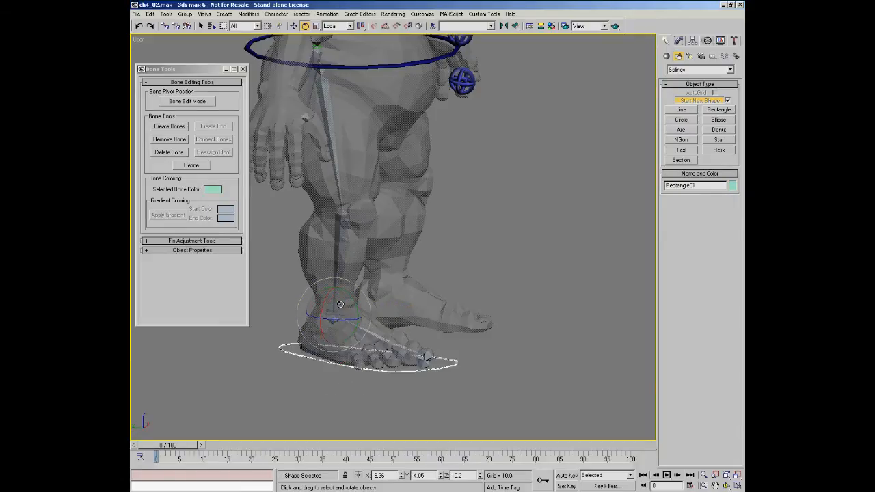
pyautogui.rightClick(341, 309)
pyautogui.rightClick(347, 317)
pyautogui.click(361, 331)
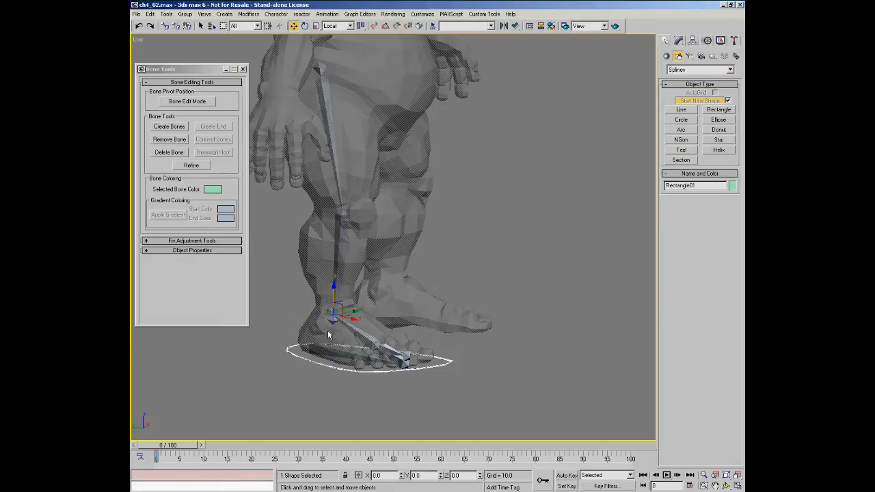
pyautogui.moveTo(340, 305); pyautogui.dragTo(343, 286)
pyautogui.rightClick(343, 286)
# Try swivelling the foot control shape about its vertical axis to check how the knee follows
pyautogui.moveTo(368, 291); pyautogui.dragTo(398, 274, button='middle')
pyautogui.hotkey('alt', 'z')
pyautogui.moveTo(399, 298); pyautogui.dragTo(385, 241)
pyautogui.moveTo(385, 242); pyautogui.dragTo(394, 286, button='middle')
pyautogui.rightClick(394, 286)
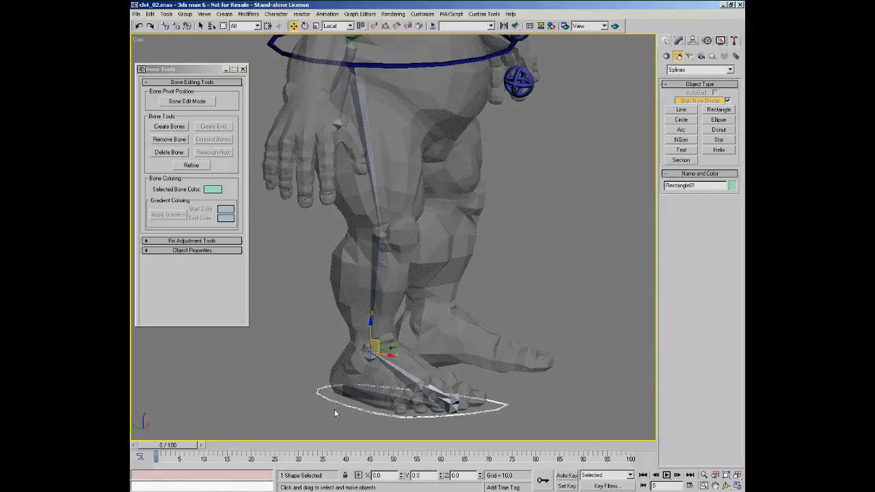
pyautogui.rightClick(352, 374)
pyautogui.click(368, 396)
pyautogui.moveTo(375, 356); pyautogui.dragTo(397, 353)
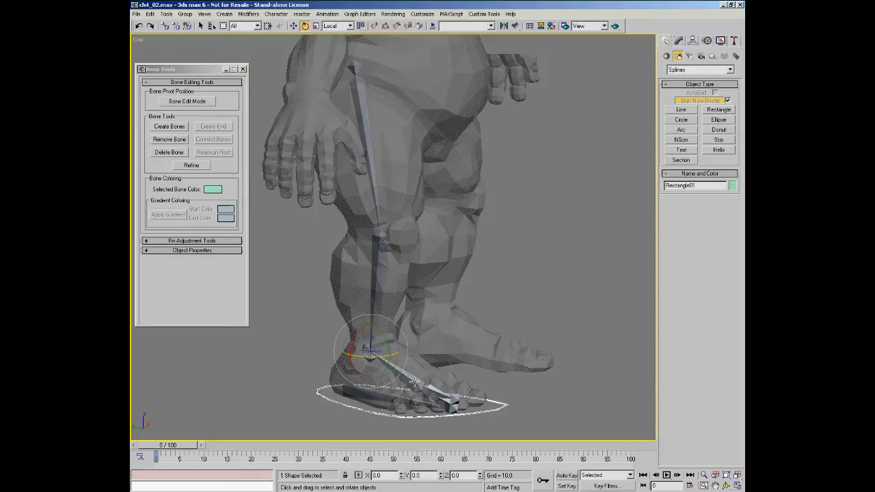
# Examine the IK chain's solver properties, in particular the swivel angle and Parent Space options
pyautogui.click(396, 359)
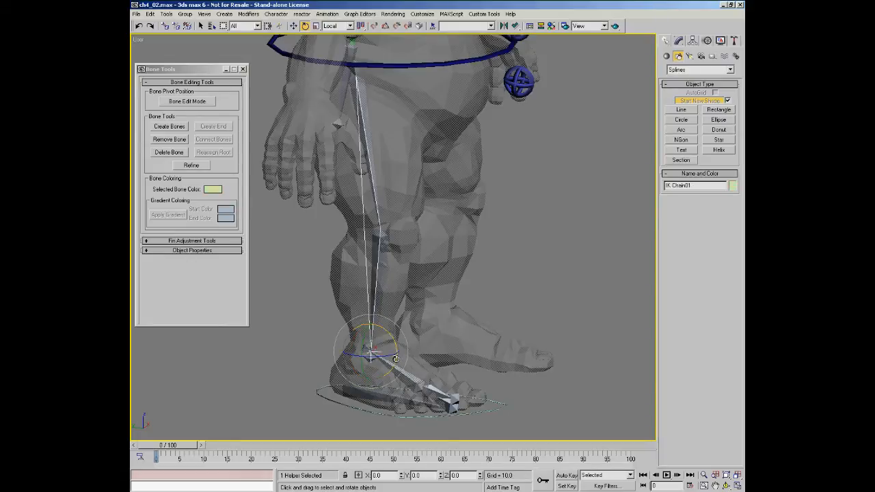
pyautogui.click(707, 41)
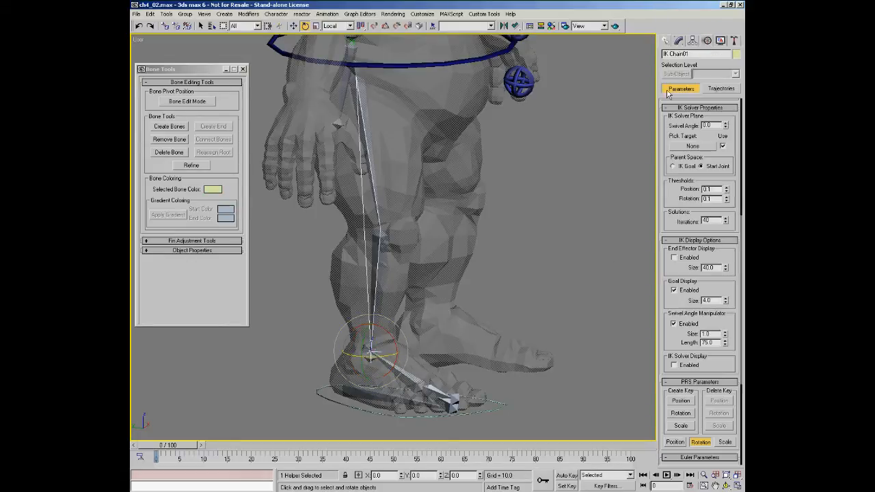
pyautogui.moveTo(447, 302); pyautogui.dragTo(443, 294, button='middle')
pyautogui.hotkey('ctrl', 'r')
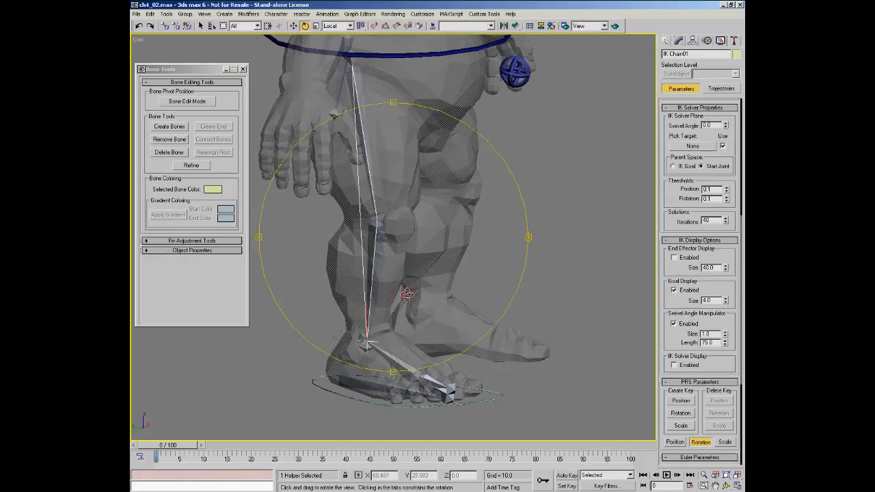
pyautogui.moveTo(417, 291); pyautogui.dragTo(406, 295)
pyautogui.moveTo(663, 274); pyautogui.dragTo(663, 336)
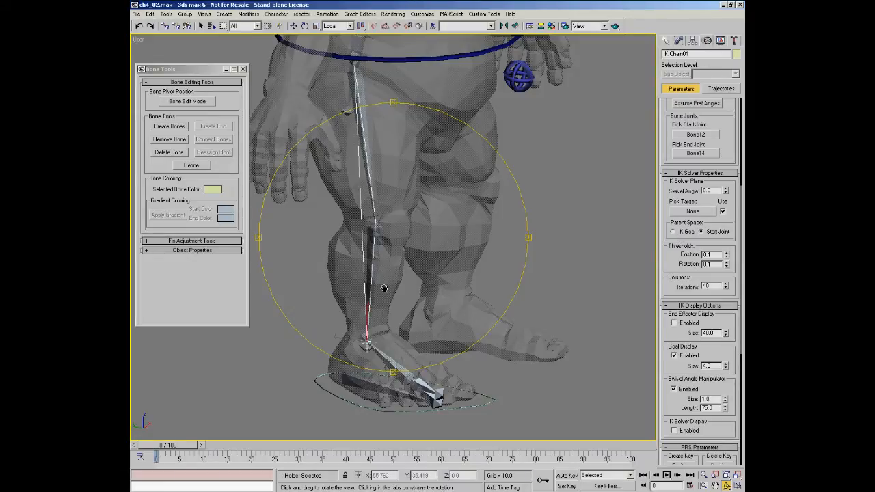
pyautogui.moveTo(384, 288); pyautogui.dragTo(383, 292, button='middle')
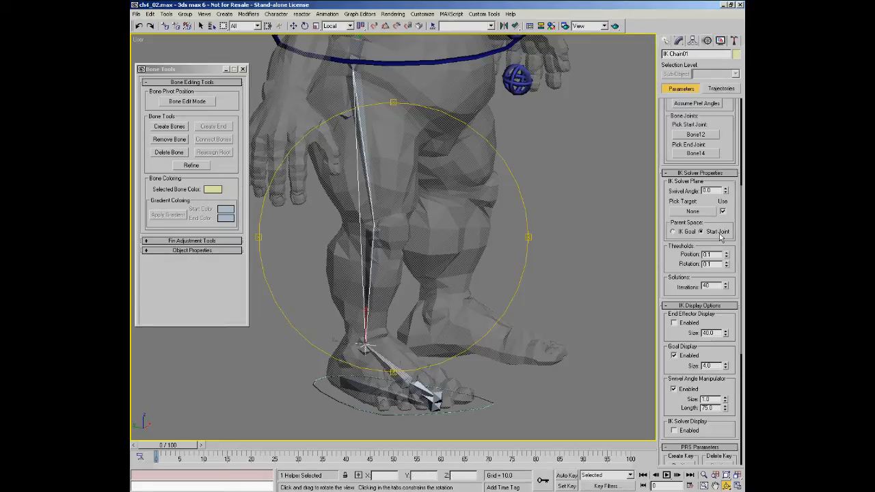
# Try rotating the hip bone (Bone11) with the IK chain's parent space on Start Joint
pyautogui.press('e')
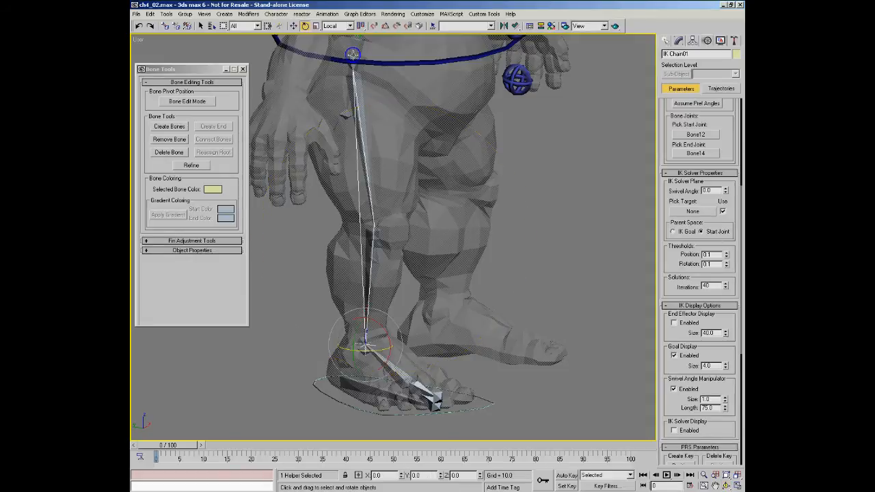
pyautogui.click(351, 54)
pyautogui.moveTo(360, 54); pyautogui.dragTo(329, 53)
pyautogui.rightClick(329, 53)
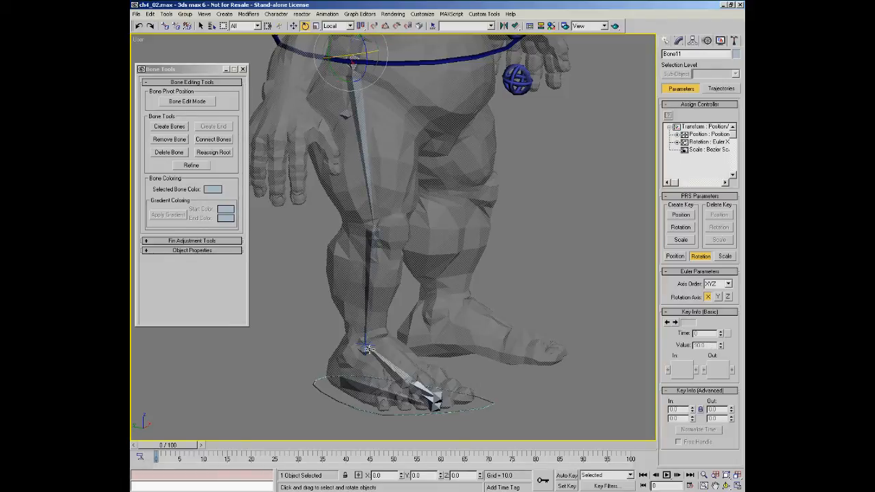
# Set the IK chain's Parent Space to IK Goal and test it by rotating the hip bone (Bone11)
pyautogui.click(372, 345)
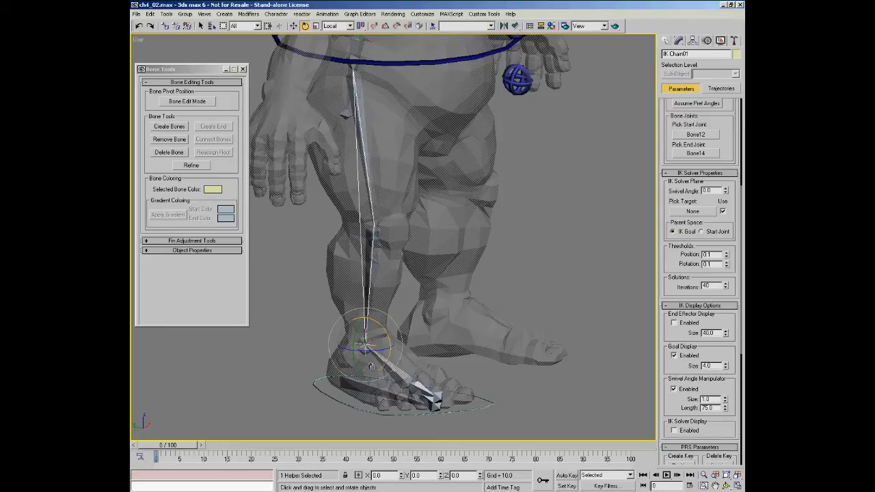
pyautogui.click(351, 57)
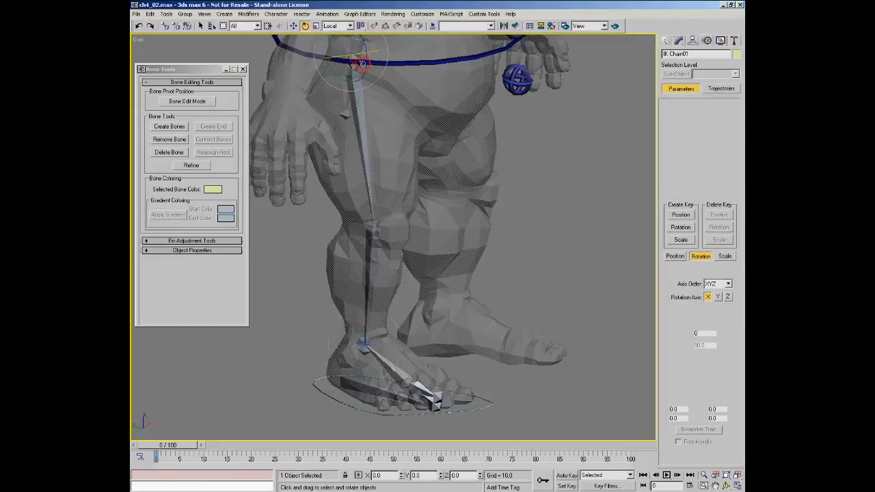
pyautogui.moveTo(370, 57)
pyautogui.mouseDown()
pyautogui.moveTo(350, 55)
pyautogui.moveTo(366, 54)
pyautogui.mouseUp()
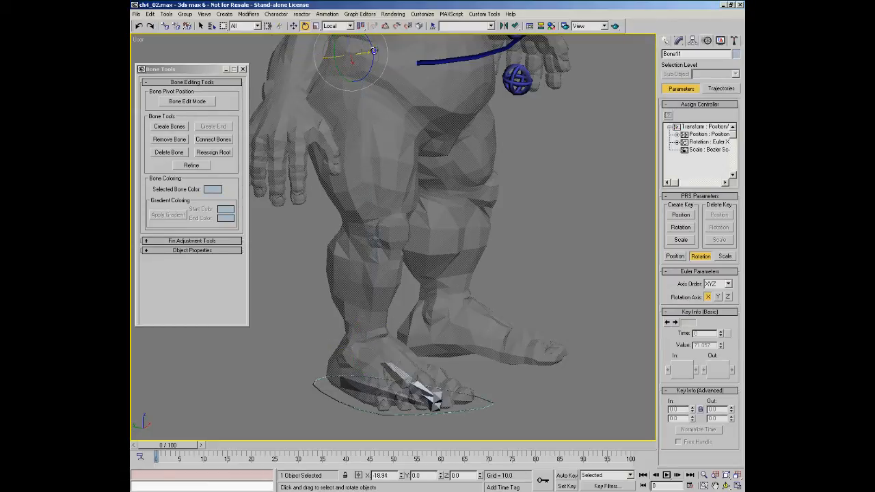
# Test-rotate the foot control shape with the IK Goal parent space and inspect the leg from other angles
pyautogui.click(328, 395)
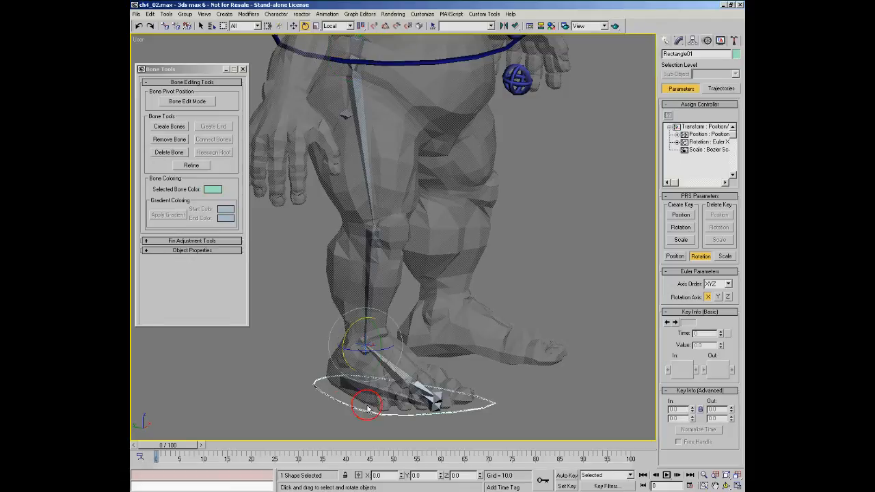
pyautogui.moveTo(356, 350); pyautogui.dragTo(383, 348)
pyautogui.hotkey('ctrl', 'r')
pyautogui.moveTo(417, 275); pyautogui.dragTo(415, 281)
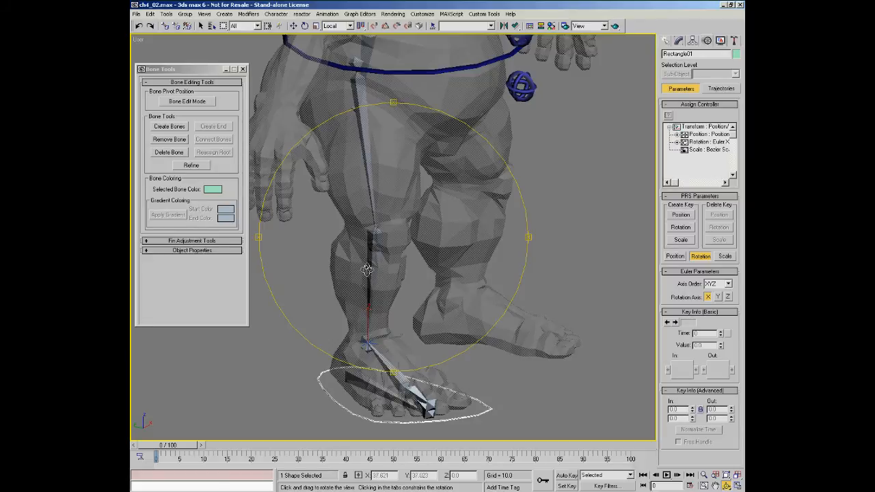
pyautogui.moveTo(398, 304); pyautogui.dragTo(420, 250)
pyautogui.press('e')
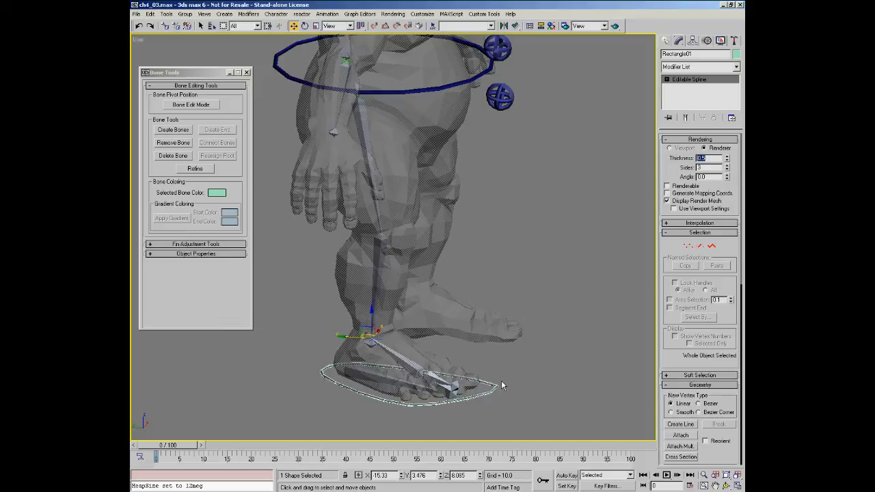
# Change the foot control shape's object color to dark green and deselect it
pyautogui.click(737, 54)
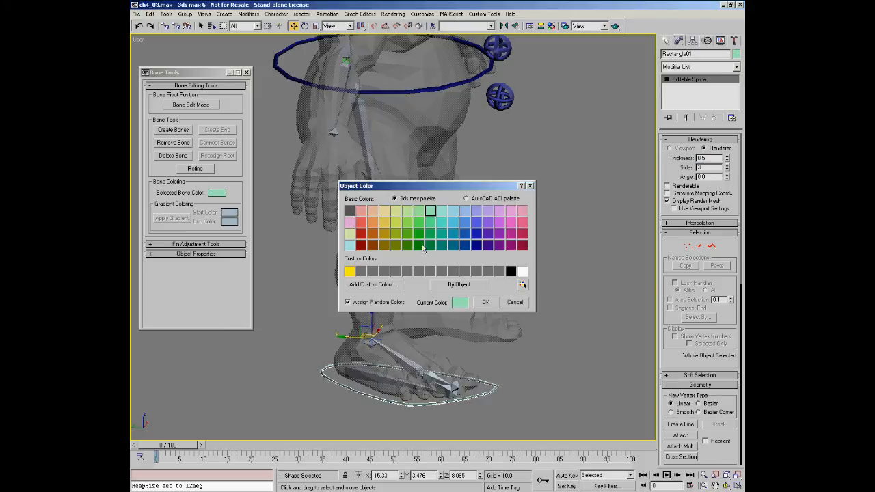
pyautogui.click(419, 235)
pyautogui.click(417, 246)
pyautogui.click(486, 303)
pyautogui.click(555, 300)
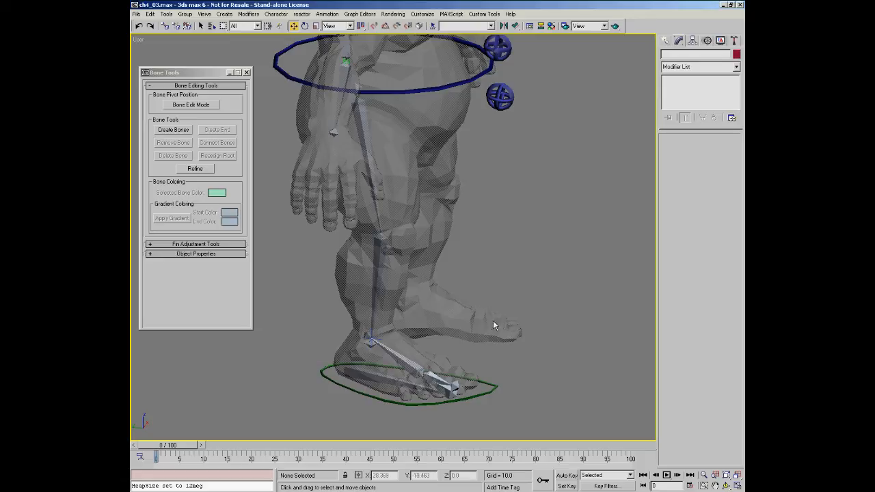
pyautogui.hotkey('ctrl', 'r')
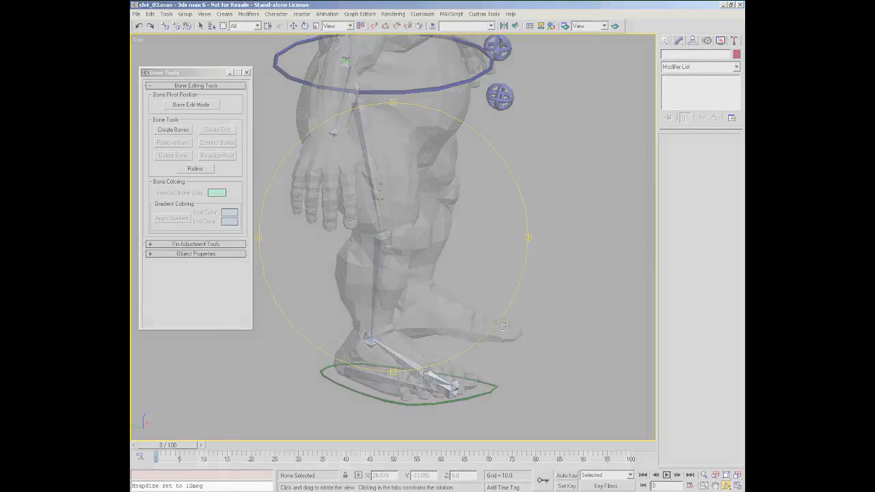